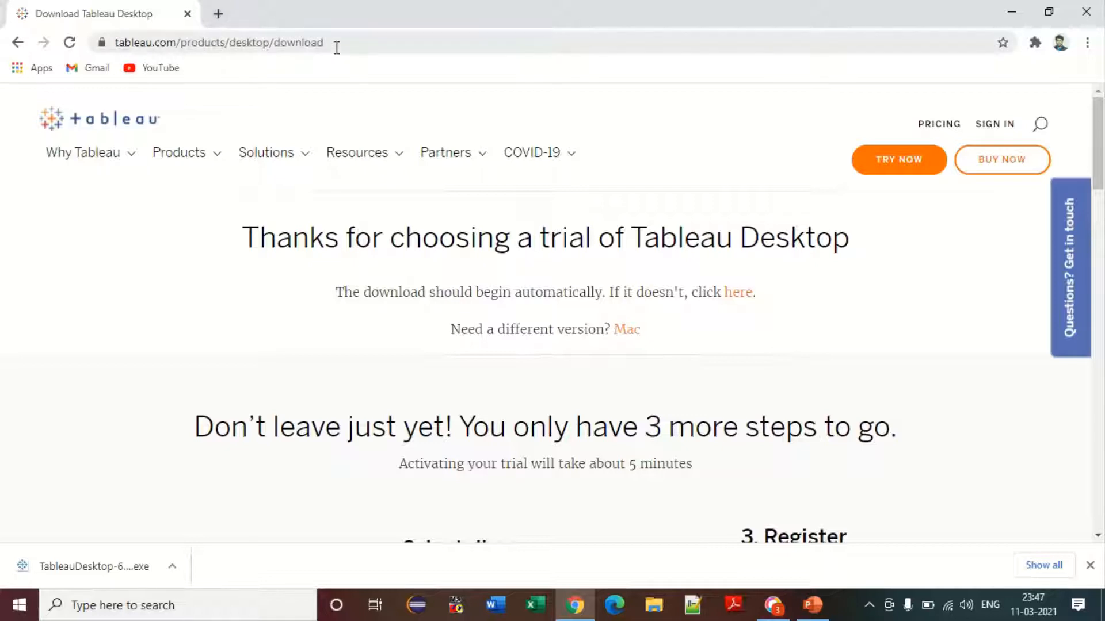
# Step: Search Google for 'tableau download' and open the Download Tableau Desktop result
pyautogui.click(336, 43)
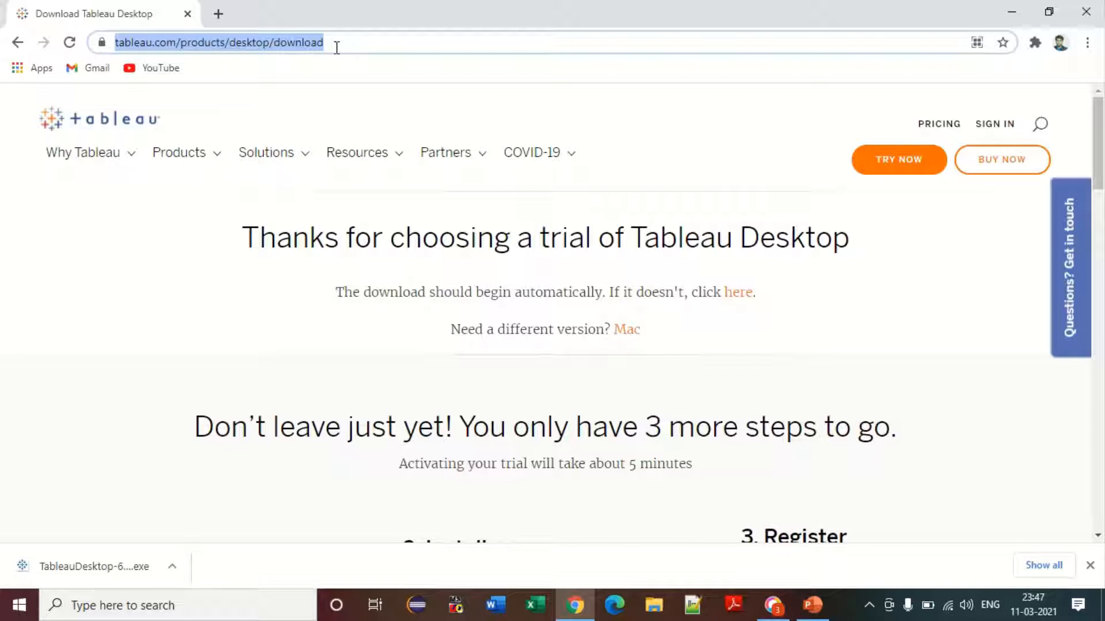
pyautogui.write('ta')
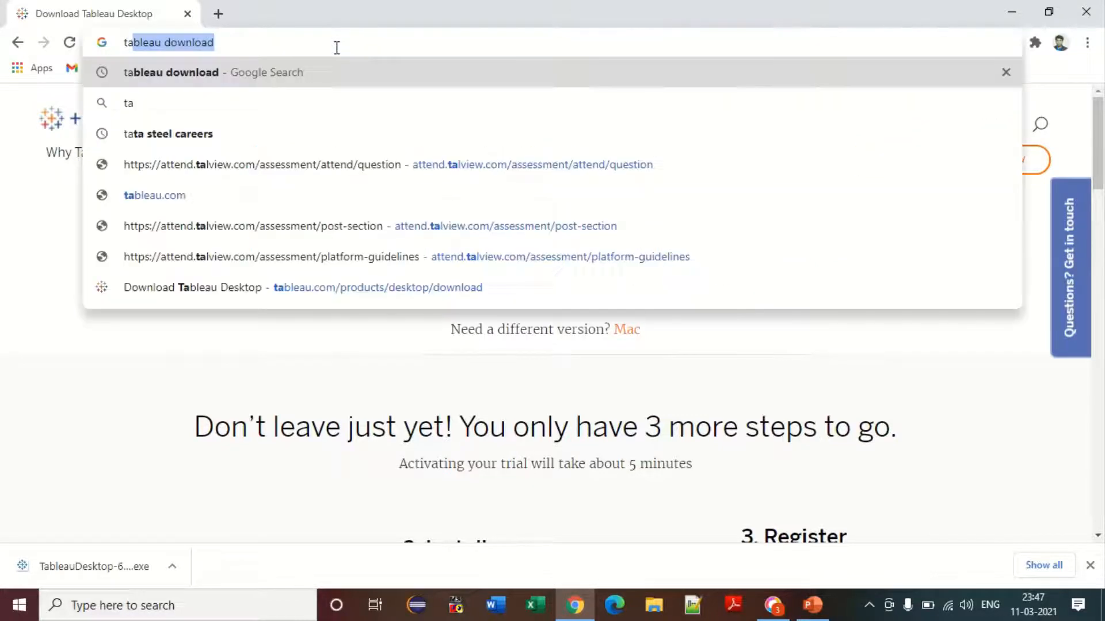
pyautogui.press('Right')
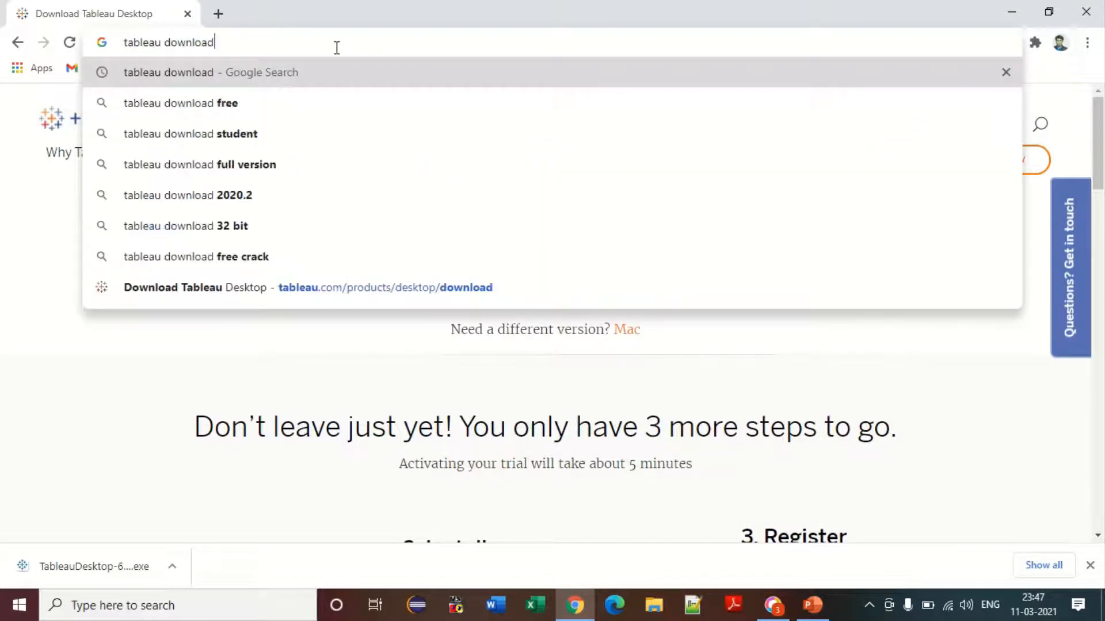
pyautogui.press('Return')
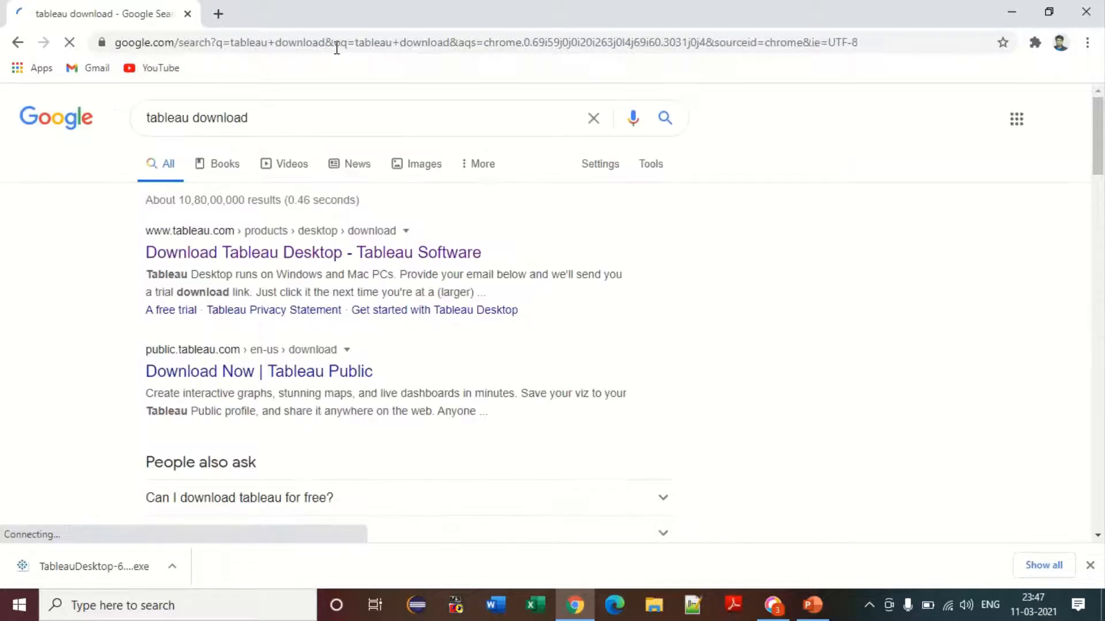
pyautogui.click(327, 257)
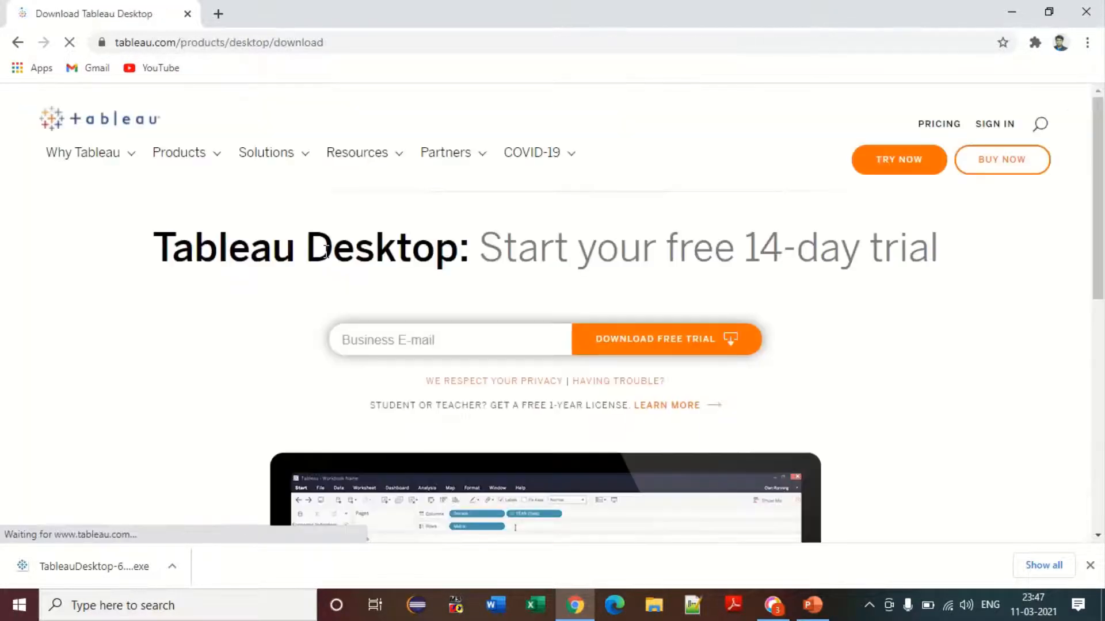
# Step: Fill the Business E-mail field with the saved address and request the free trial download
pyautogui.click(402, 335)
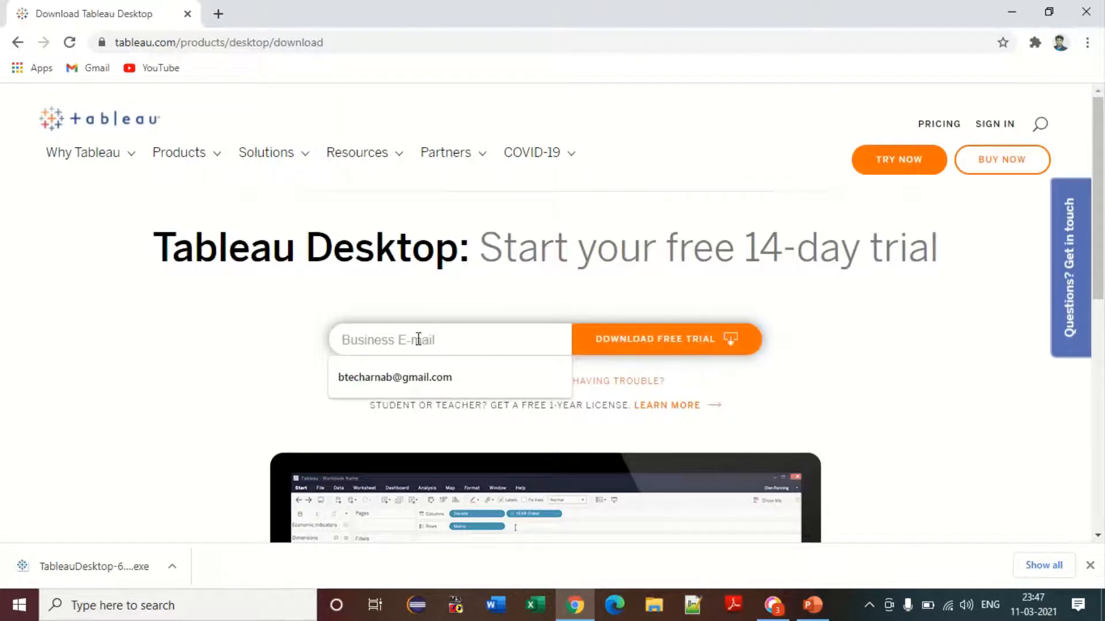
pyautogui.click(416, 377)
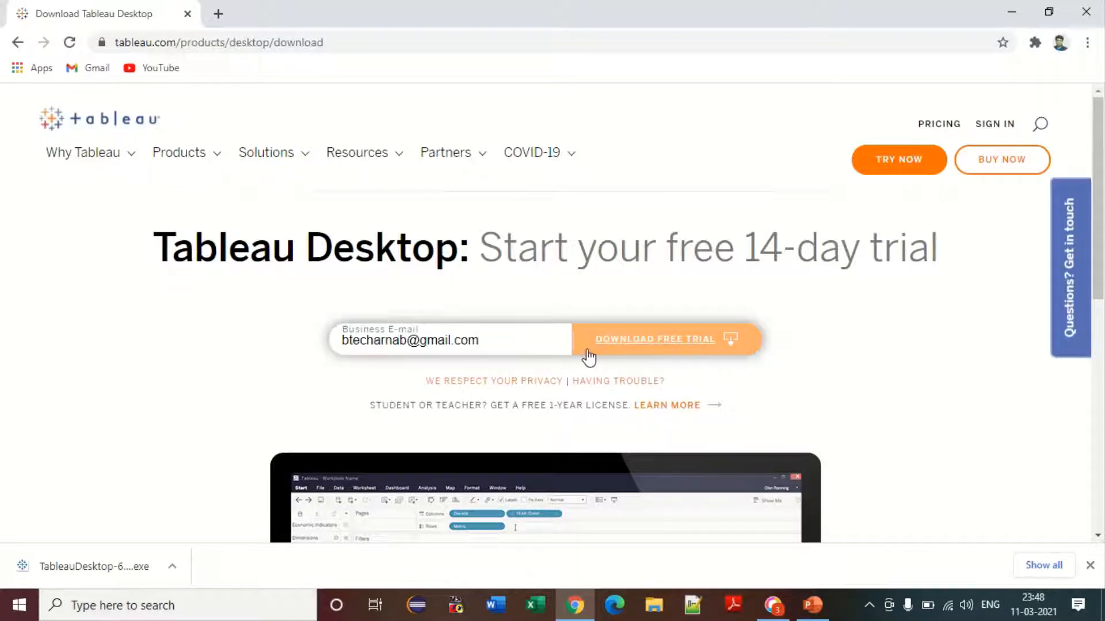
pyautogui.click(620, 348)
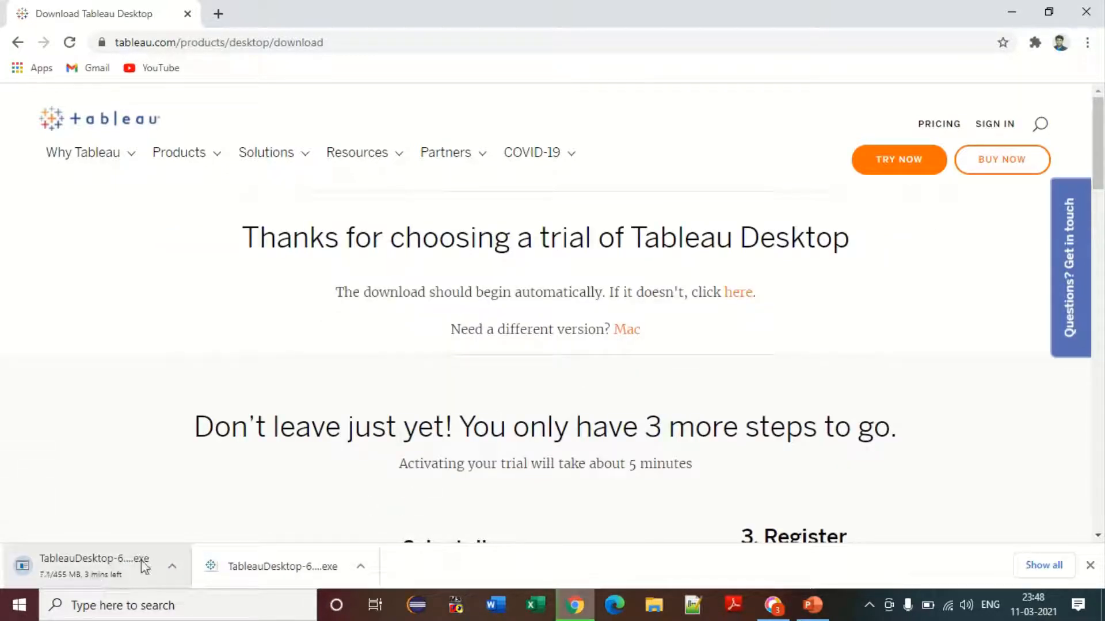
# Step: Cancel the duplicate in-progress download and run the downloaded TableauDesktop-64bit-2020-4-2.exe installer
pyautogui.click(172, 566)
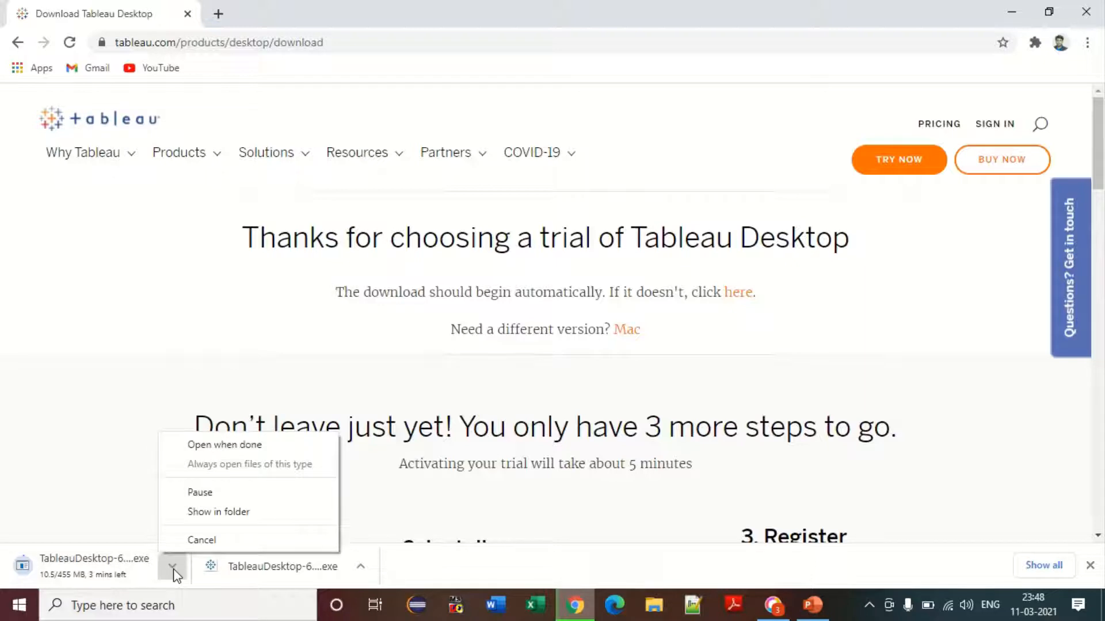
pyautogui.click(199, 541)
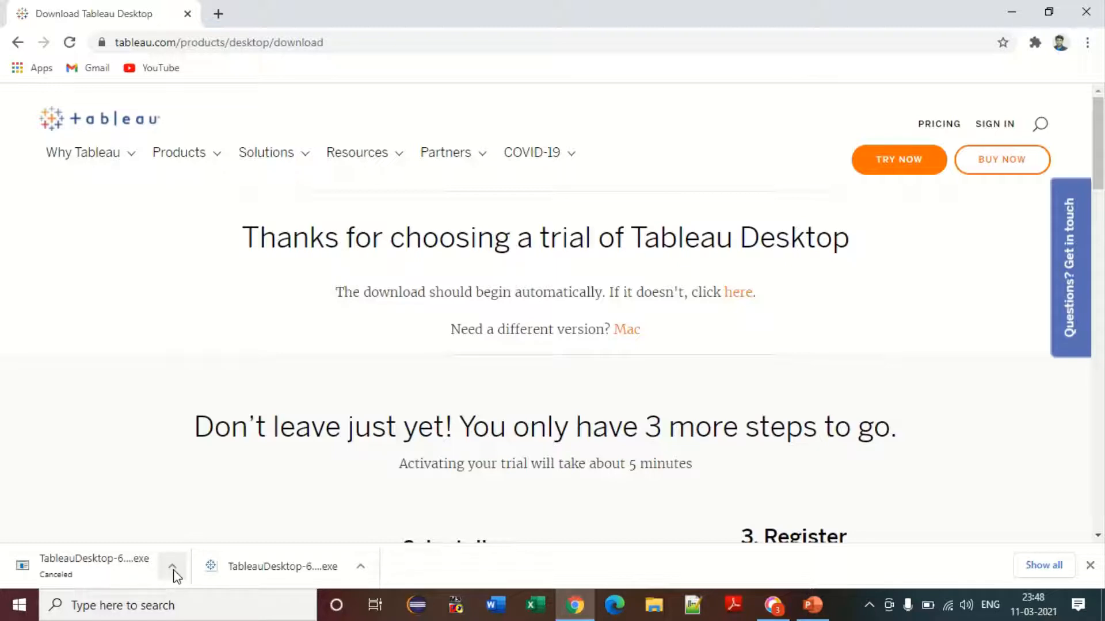
pyautogui.click(313, 564)
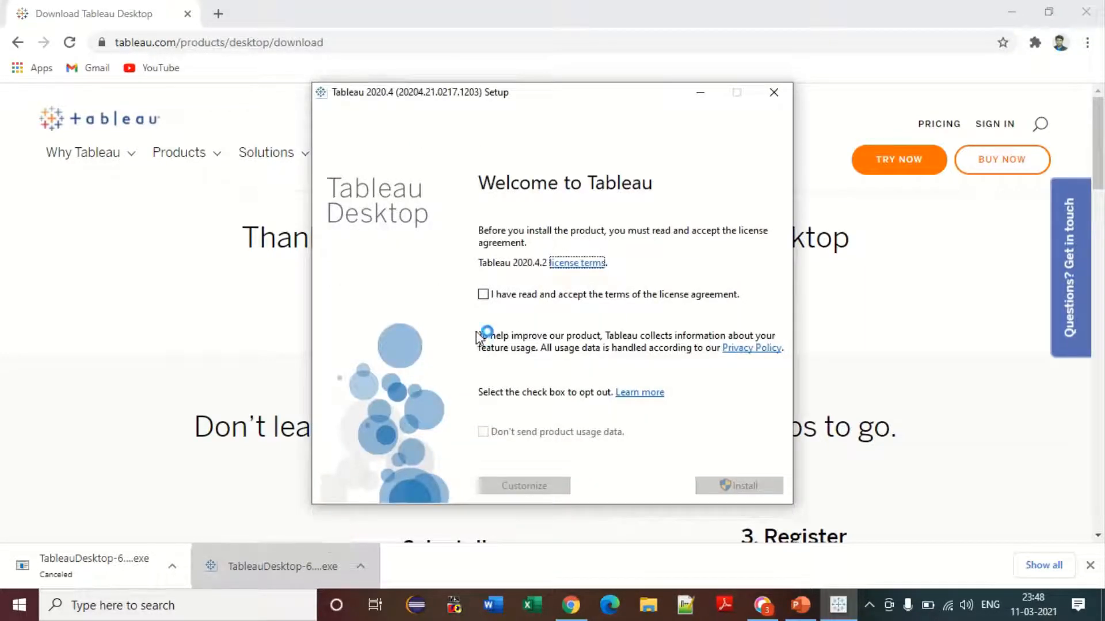
# Step: Accept the license, opt out of product usage data, and install Tableau 2020.4.2
pyautogui.click(483, 294)
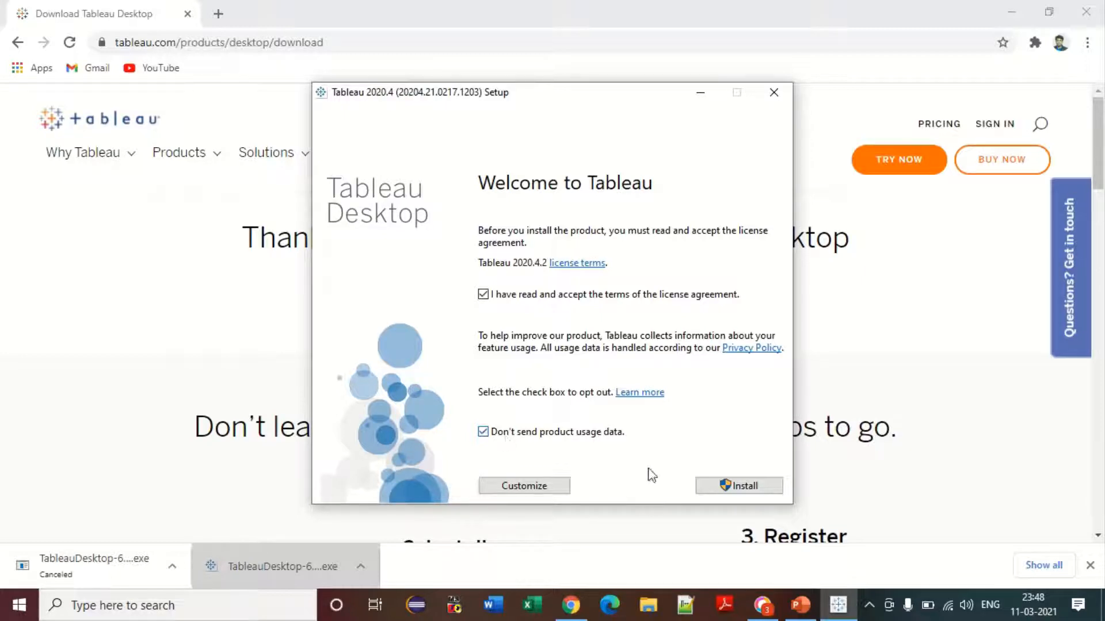
pyautogui.click(484, 433)
pyautogui.click(747, 486)
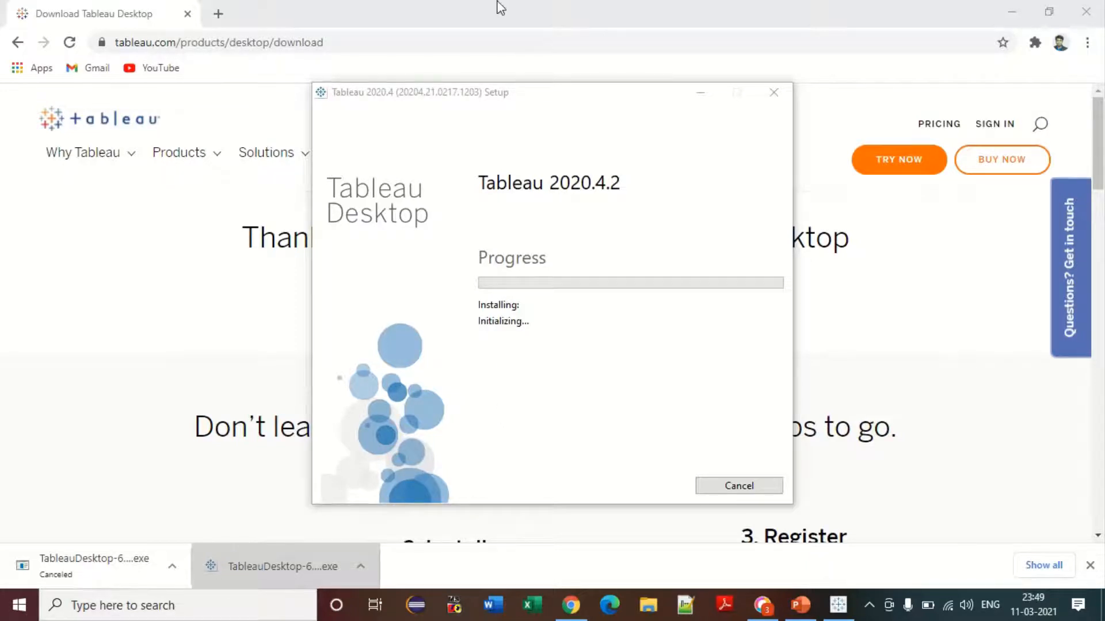
# Step: Let Tableau Desktop Setup finish installing and launch Tableau Desktop Professional Edition
pyautogui.moveTo(496, 4)
pyautogui.click(496, 41)
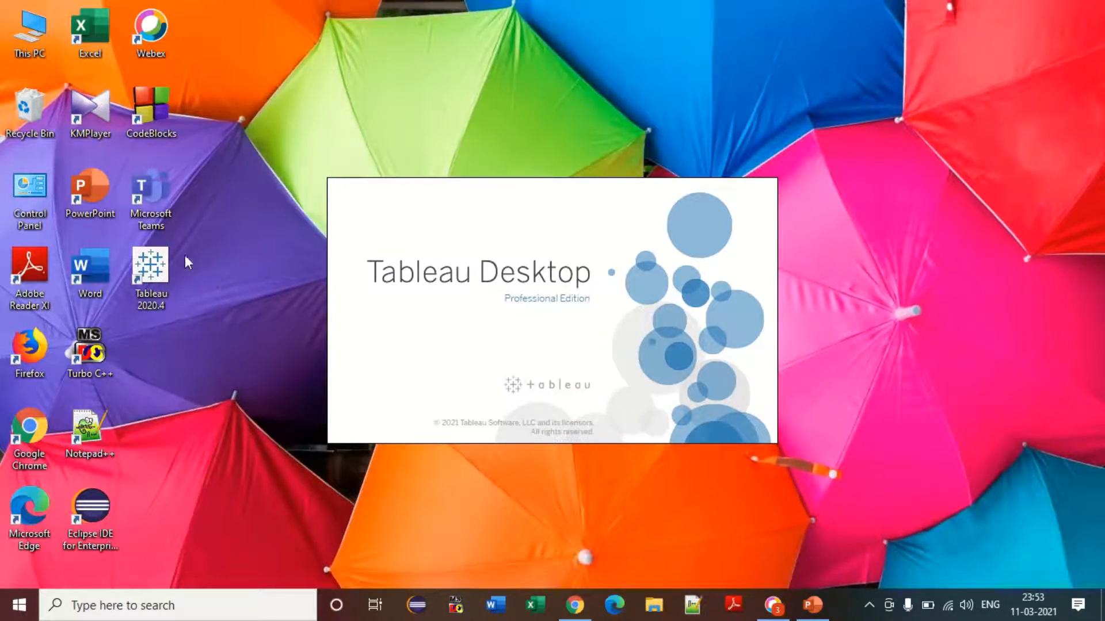
# Step: Launch Tableau 2020.4 from its desktop shortcut to reach the Activate Tableau dialog
pyautogui.click(151, 270)
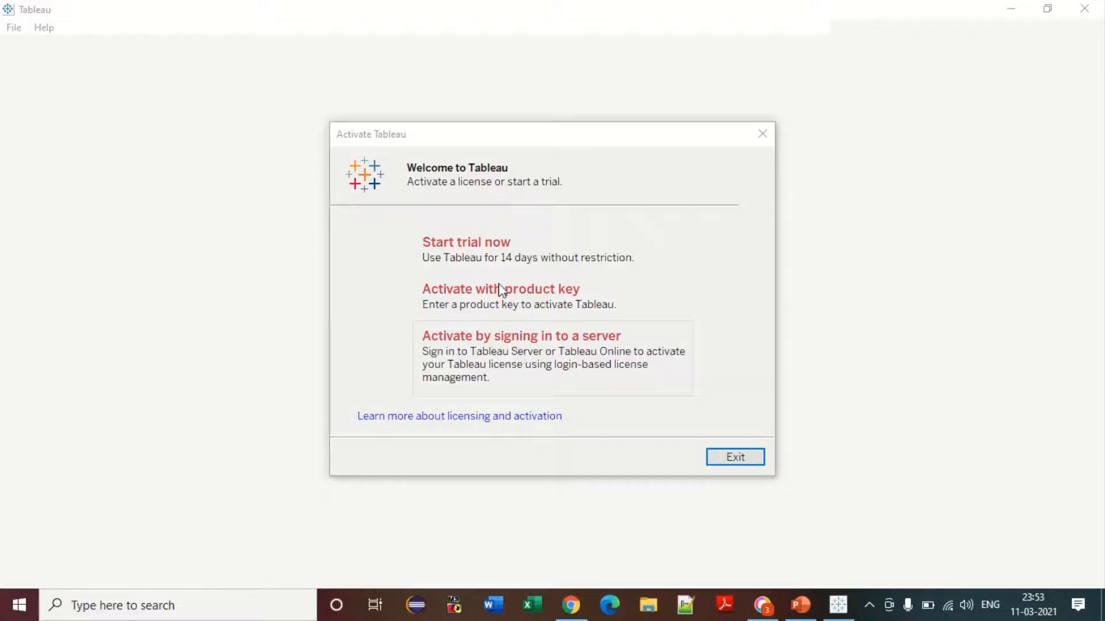
# Step: Start the 14-day free trial and enter the registrant's first name, last name and e-mail
pyautogui.click(494, 256)
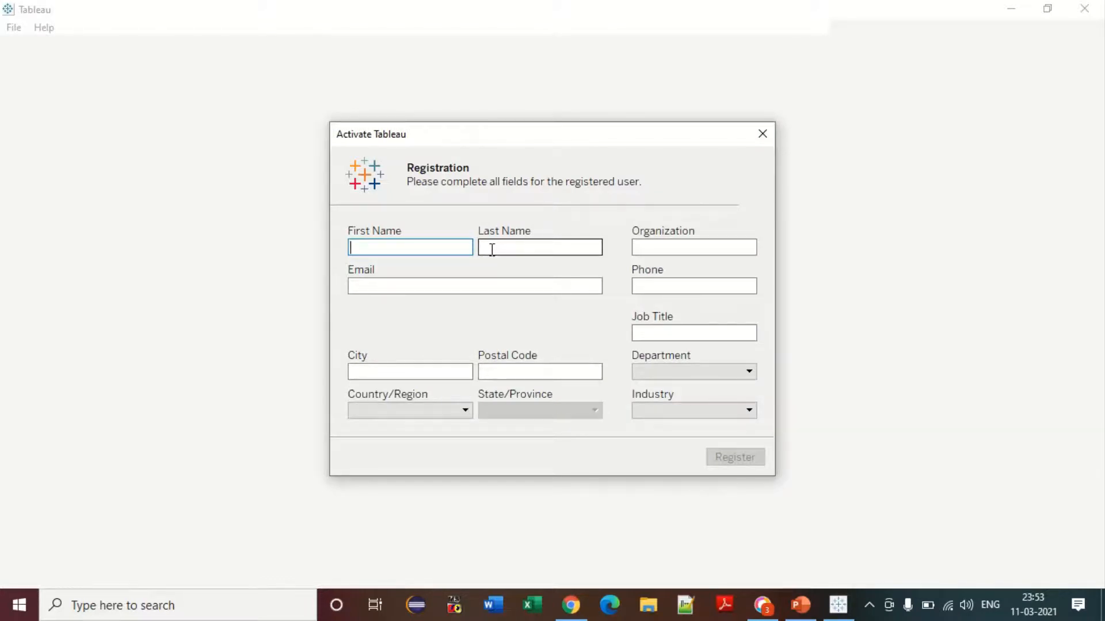
pyautogui.press('Tab')
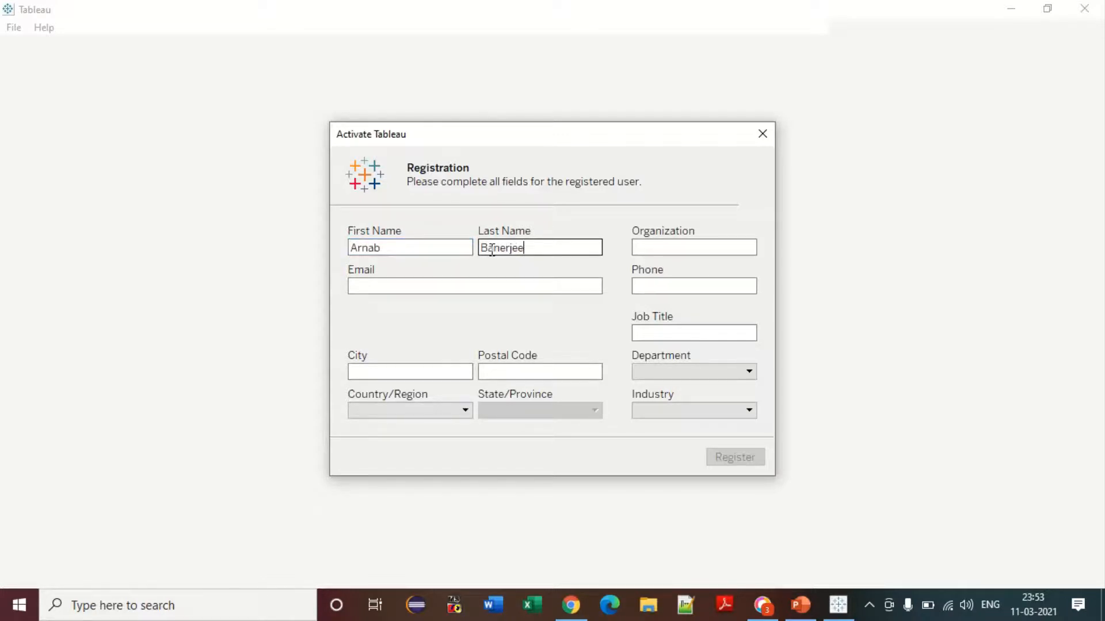
pyautogui.press('Tab')
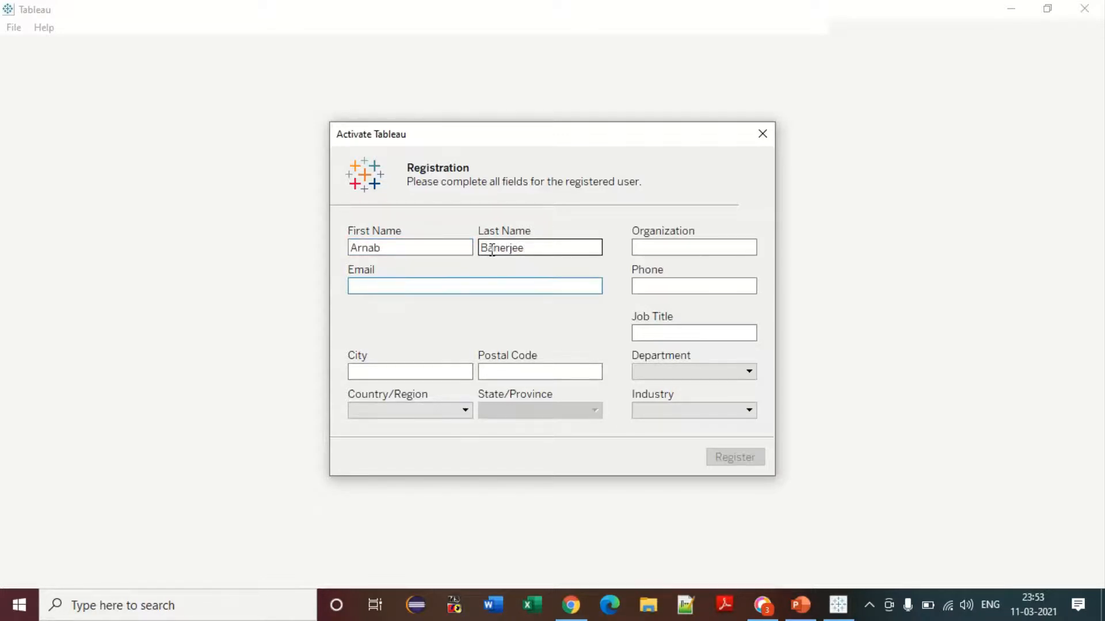
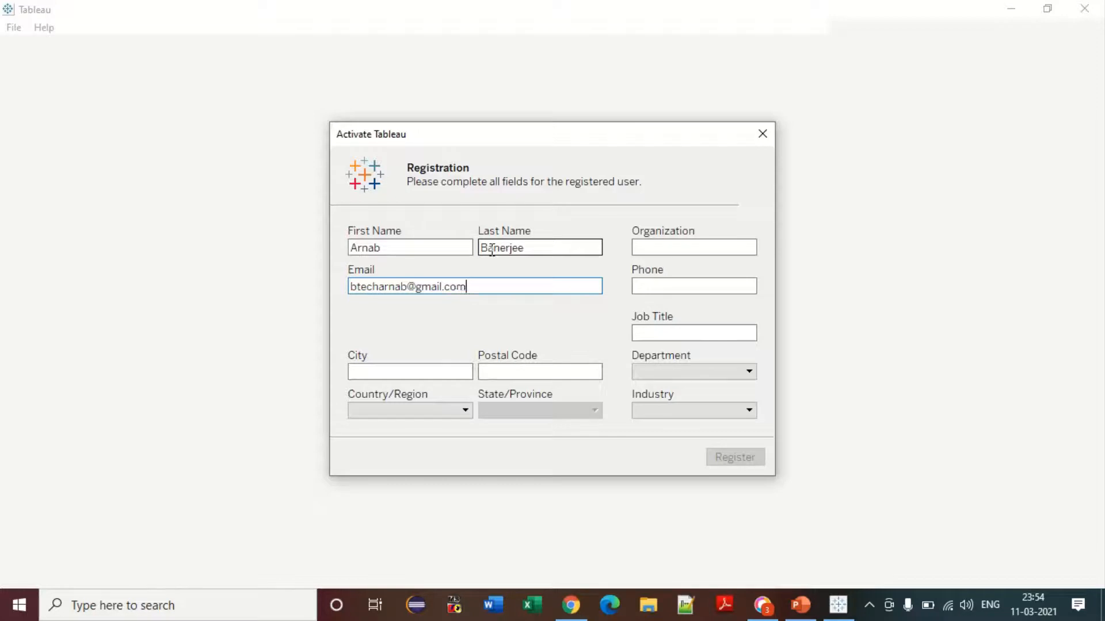
pyautogui.press('Tab')
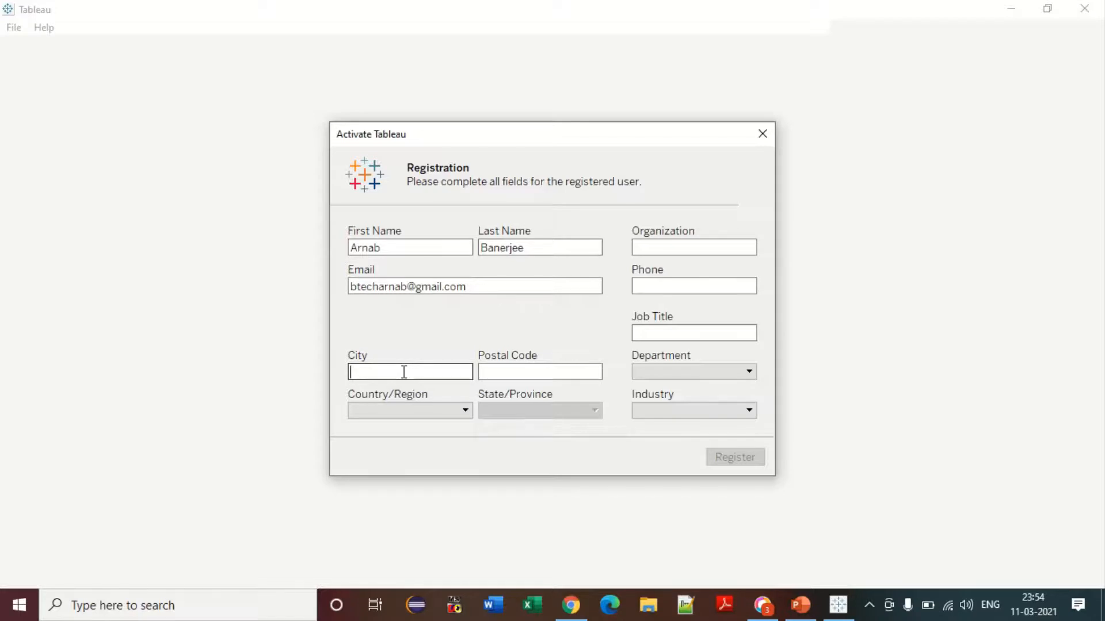
# Step: Enter the city, postal code, organization HCL, phone number and job title Senior Tech Lead
pyautogui.write('Kolkata')
pyautogui.press('Tab')
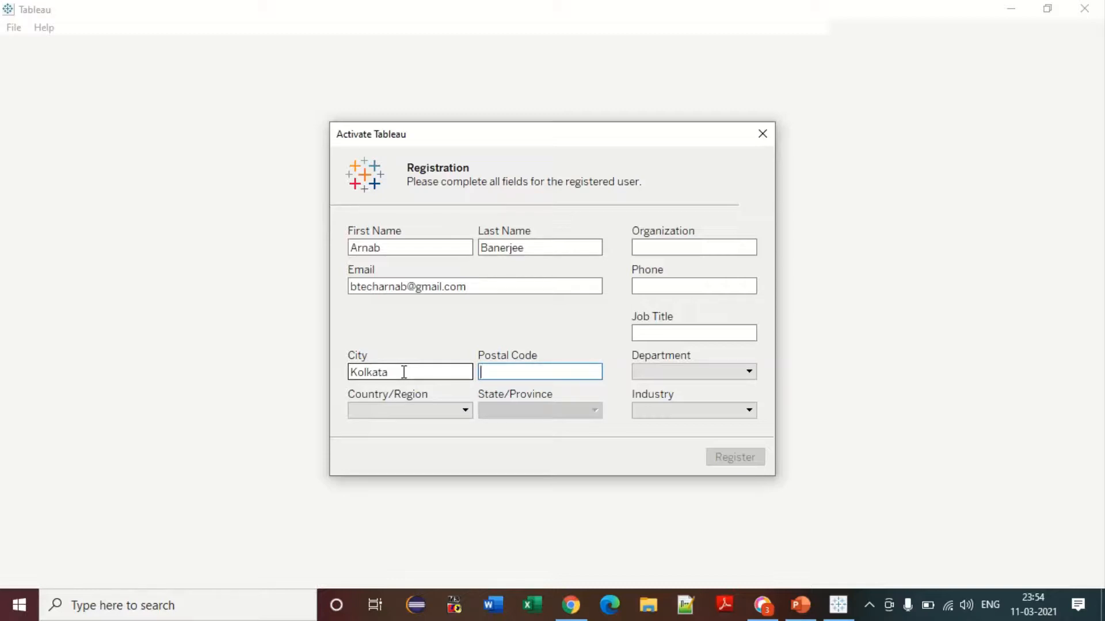
pyautogui.write('700129')
pyautogui.click(663, 245)
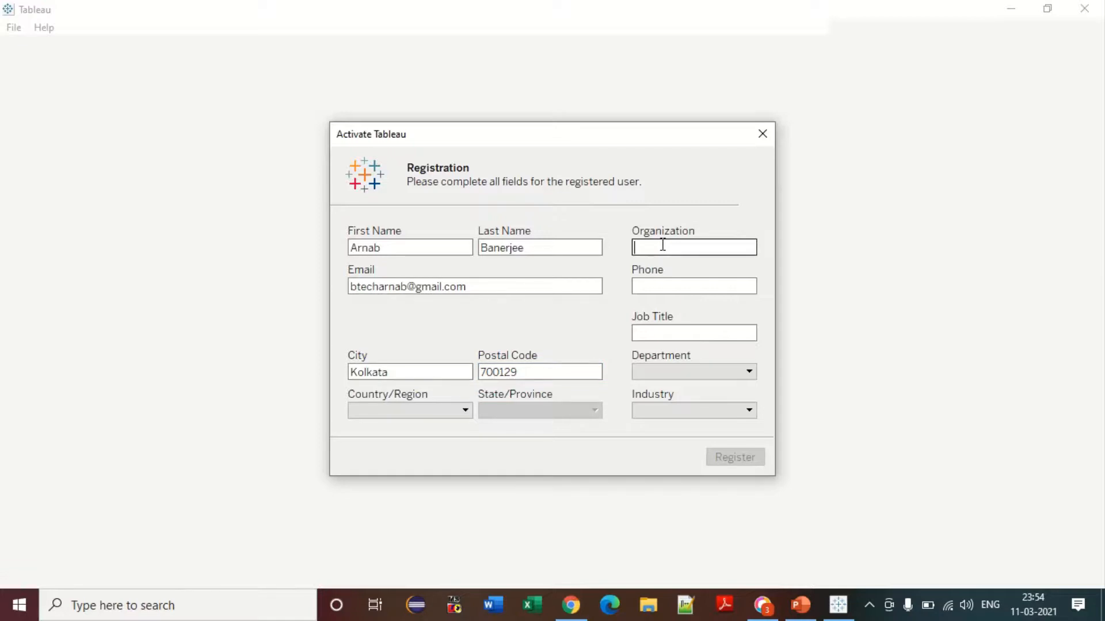
pyautogui.write('HCL')
pyautogui.press('Tab')
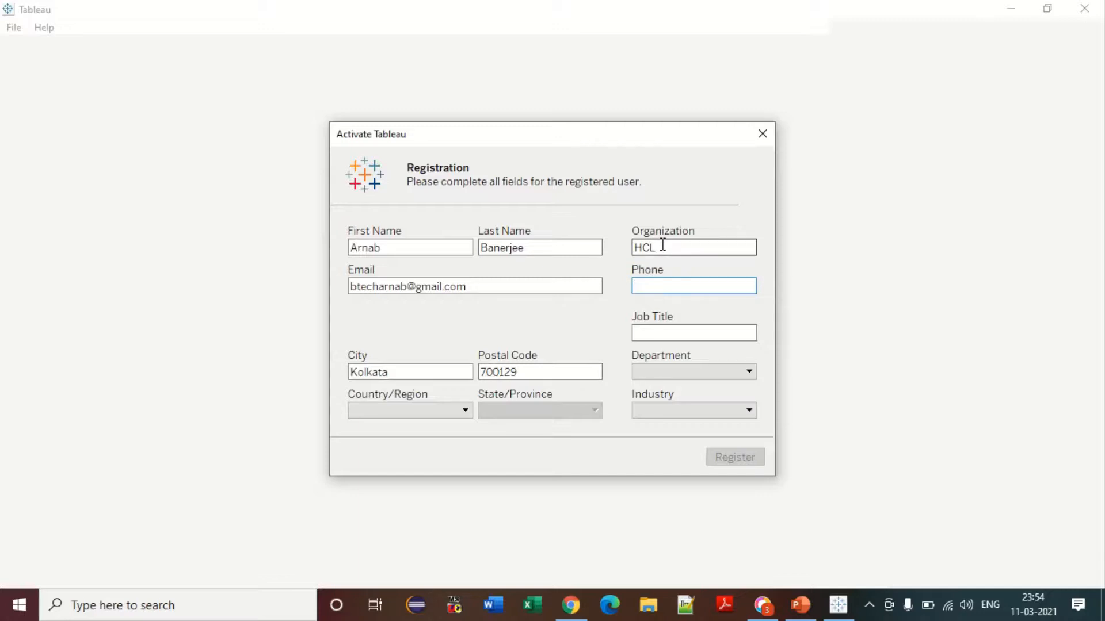
pyautogui.press('Tab')
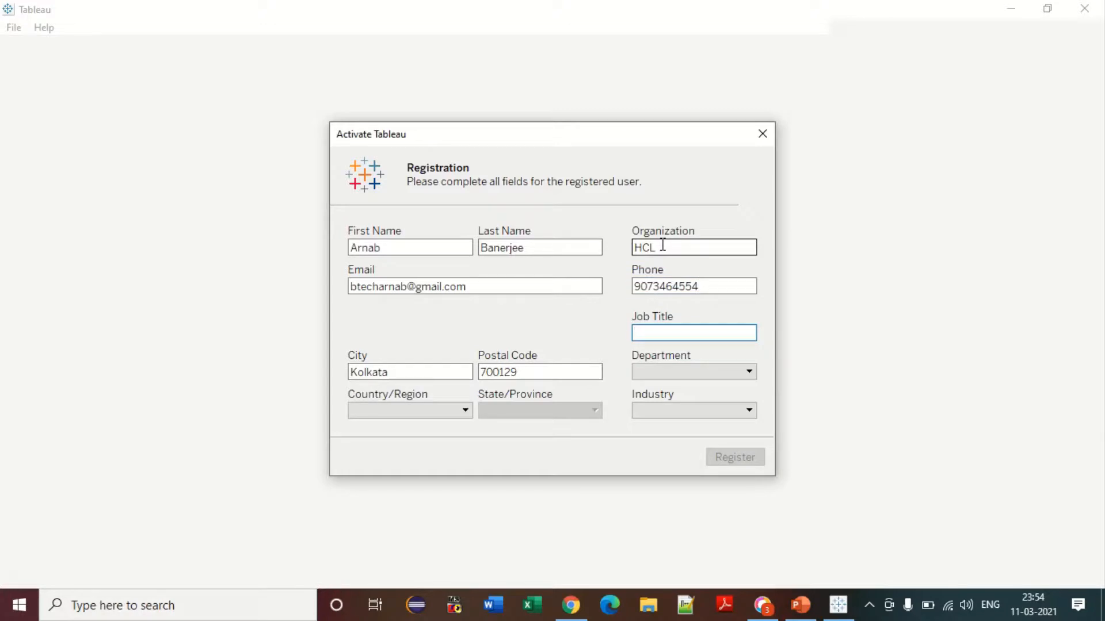
pyautogui.write('Senior Tech Lead')
# Step: Set the department to Engineering/Development and the industry to Other
pyautogui.click(722, 373)
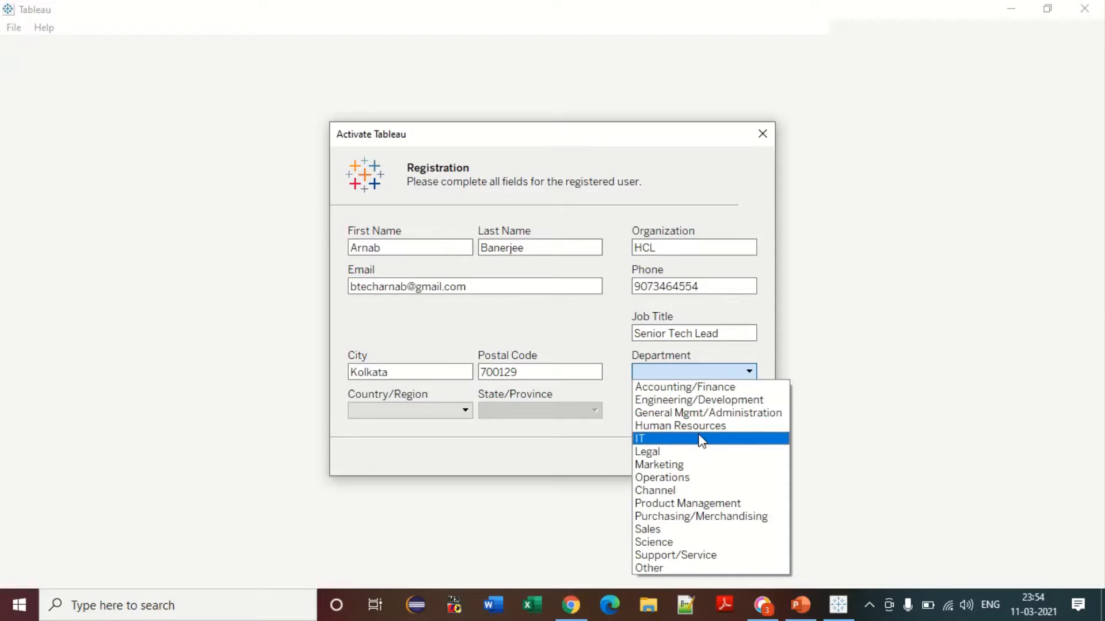
pyautogui.click(702, 399)
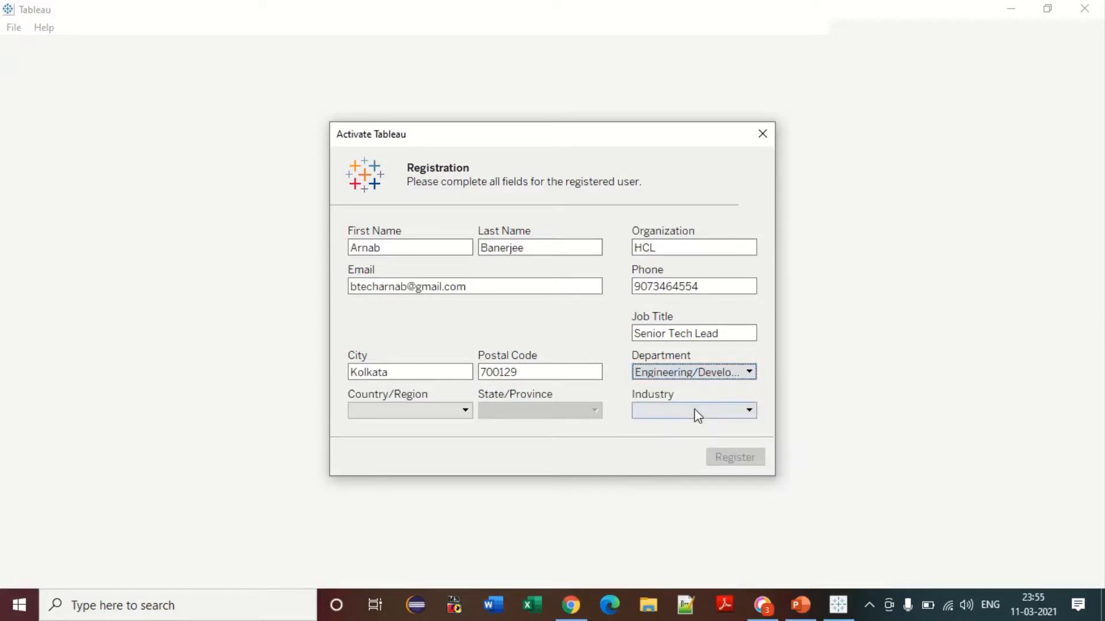
pyautogui.click(696, 411)
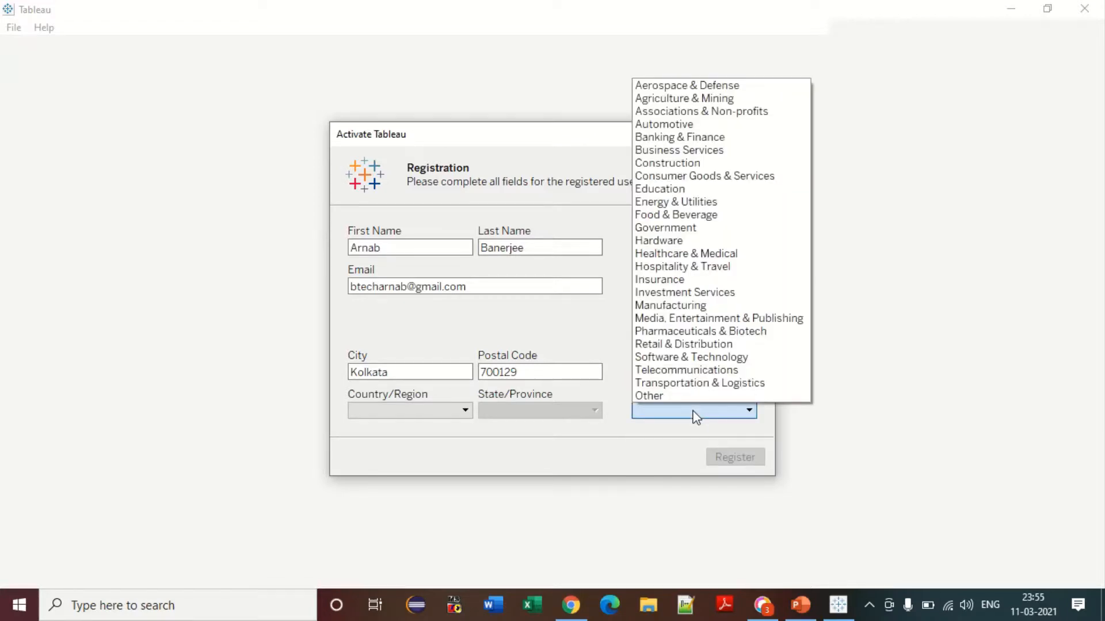
pyautogui.click(666, 462)
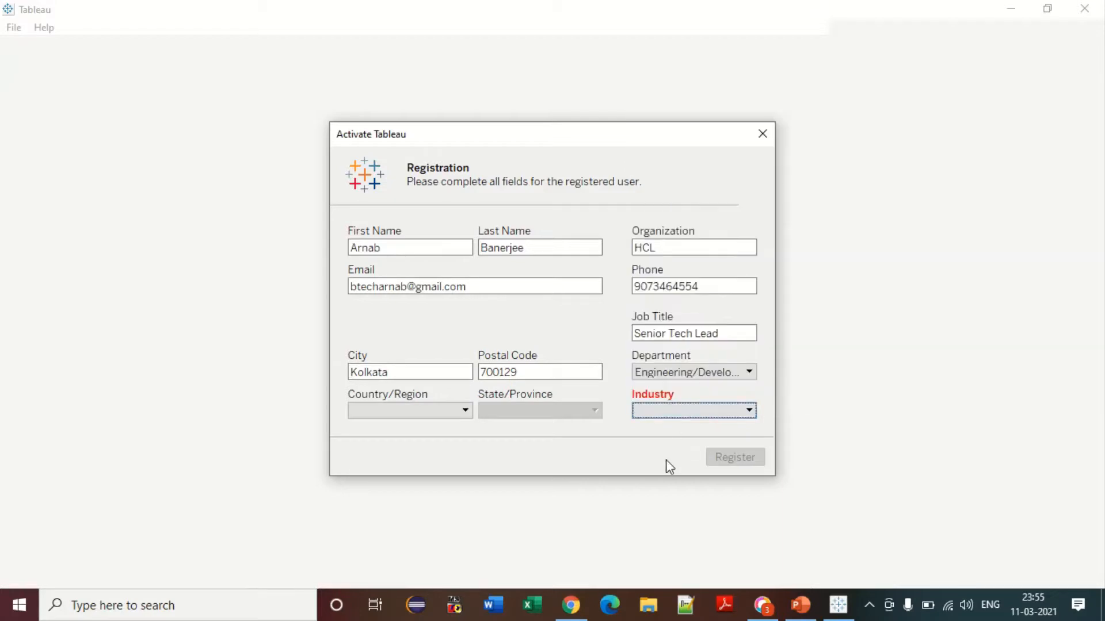
pyautogui.click(676, 419)
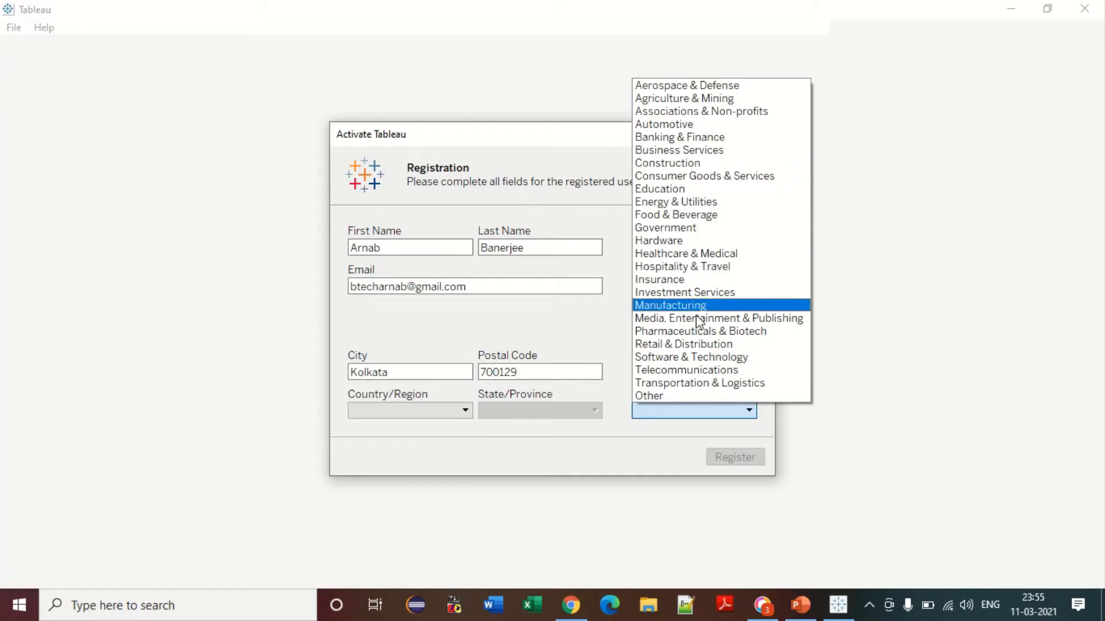
pyautogui.click(702, 395)
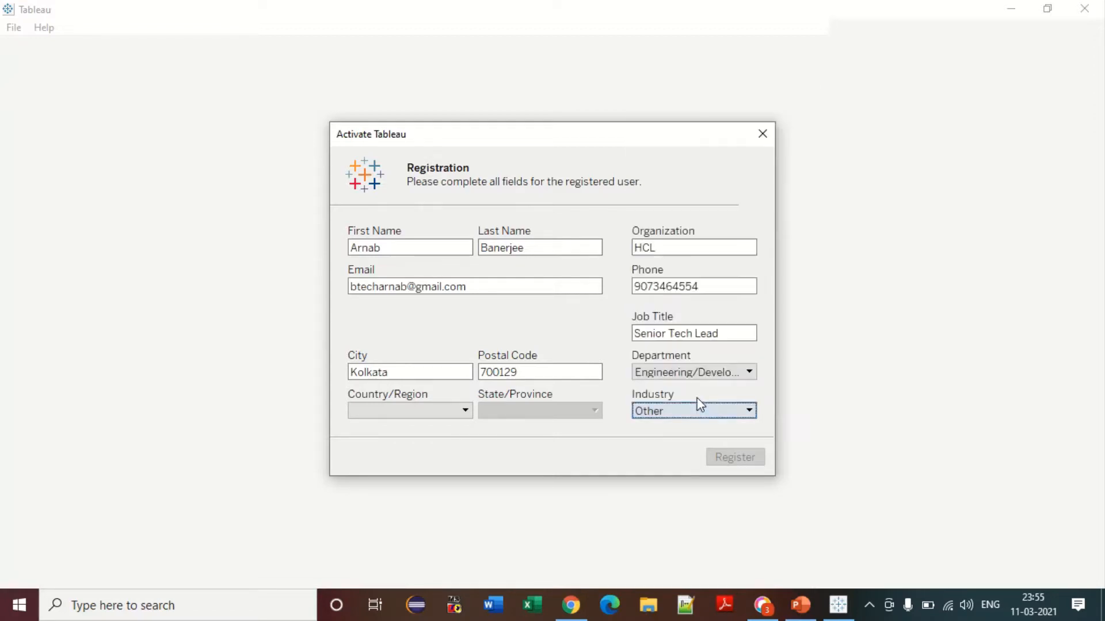
# Step: Set the country to India and the state to West Bengal
pyautogui.click(403, 411)
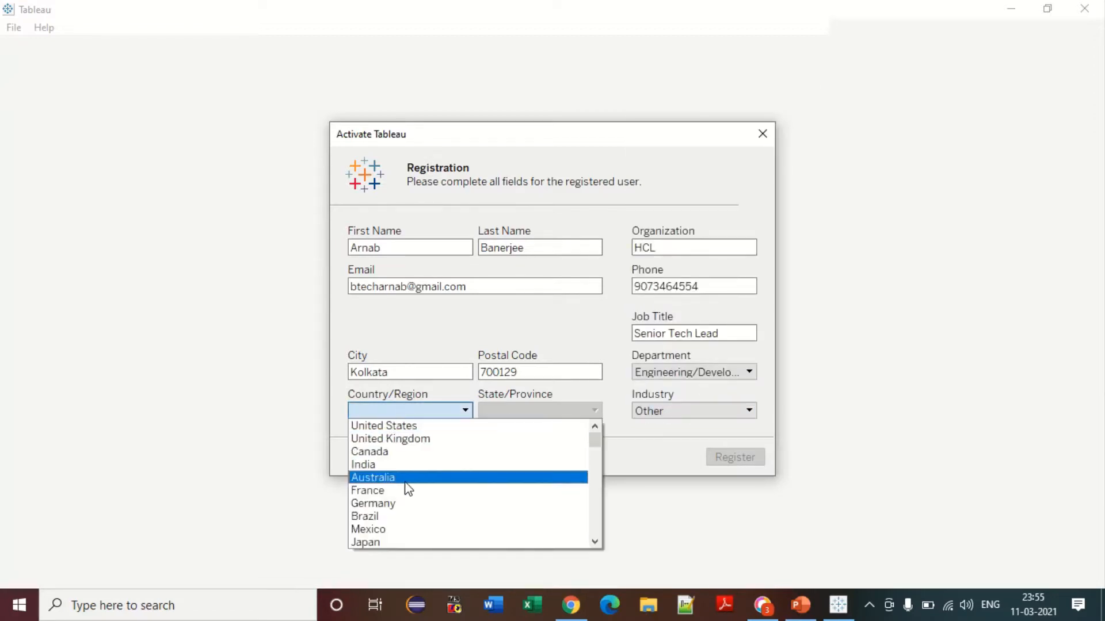
pyautogui.click(406, 465)
pyautogui.click(534, 411)
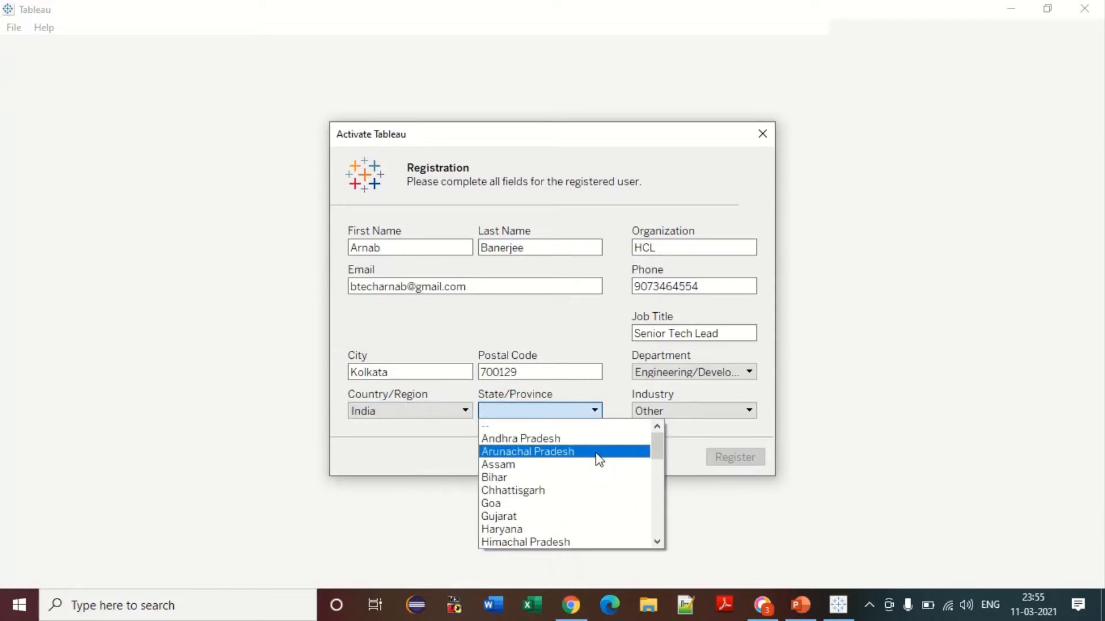
pyautogui.moveTo(664, 442); pyautogui.dragTo(665, 524)
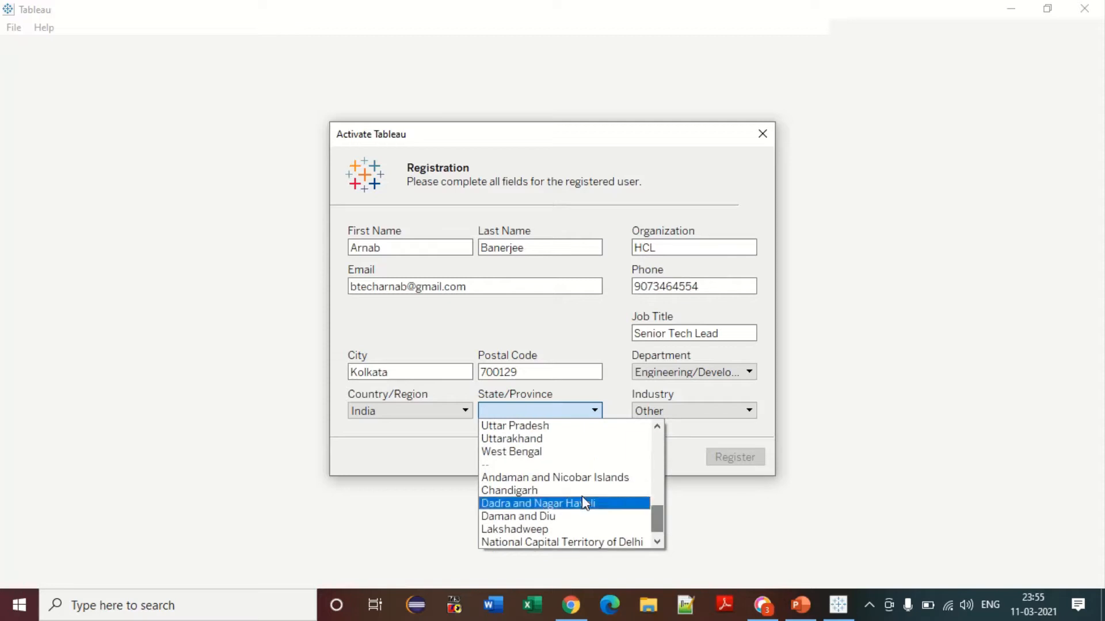
pyautogui.click(518, 453)
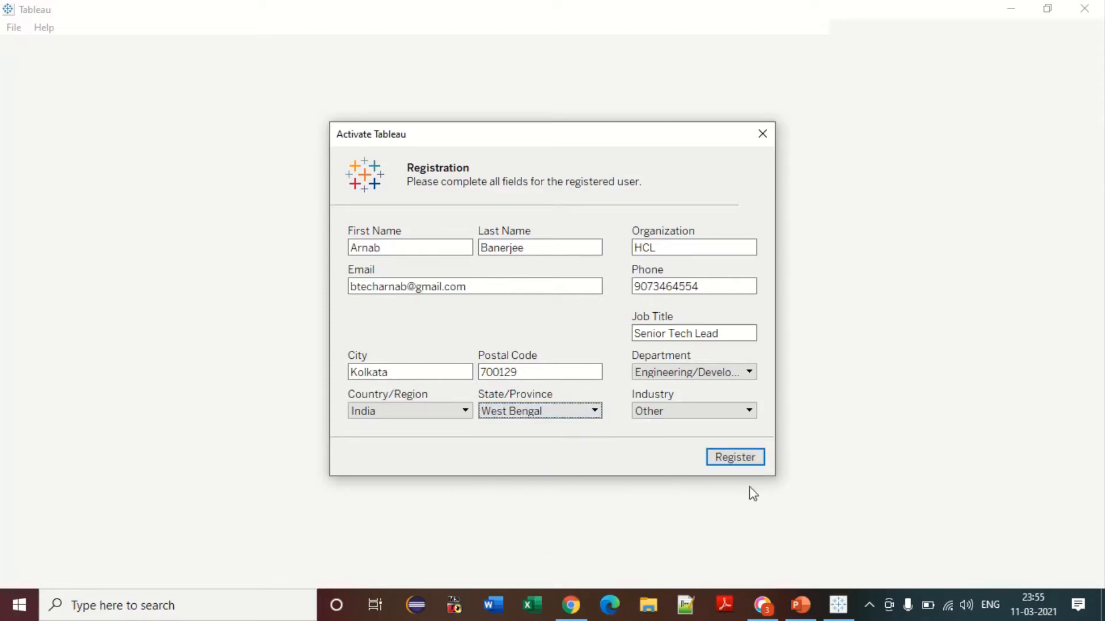
# Step: Register the trial and continue past the Registration completed message
pyautogui.click(737, 458)
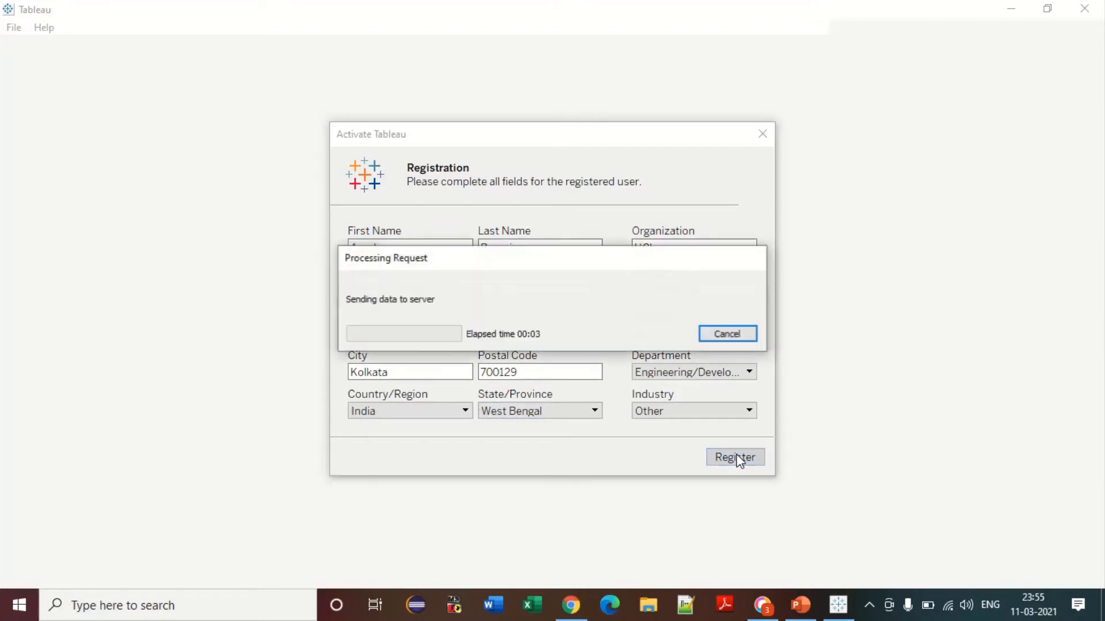
pyautogui.moveTo(466, 6)
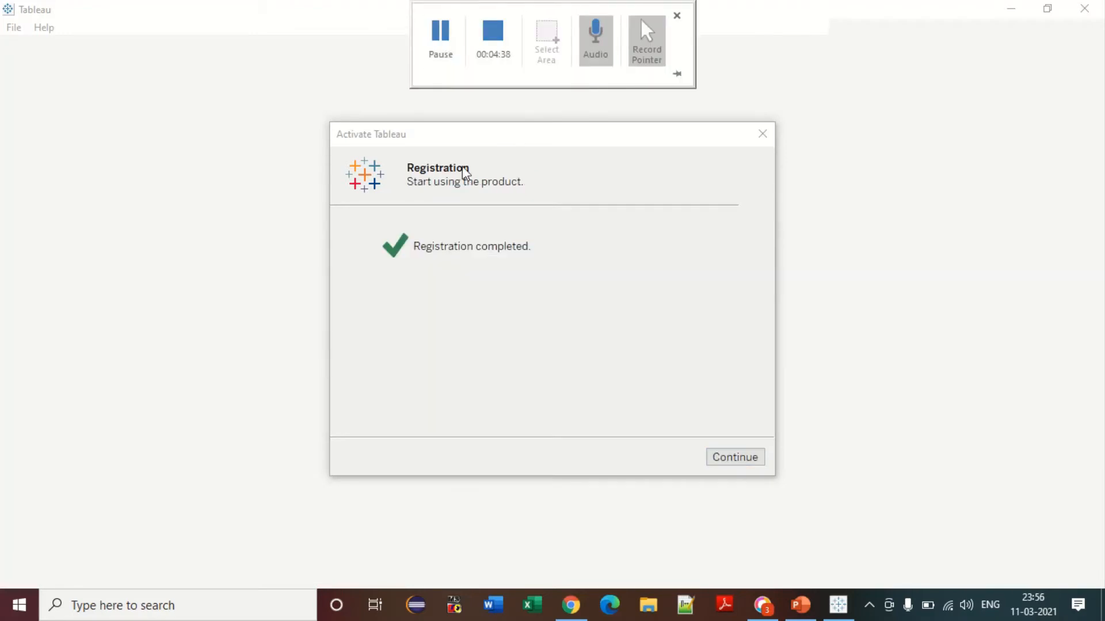
pyautogui.click(734, 462)
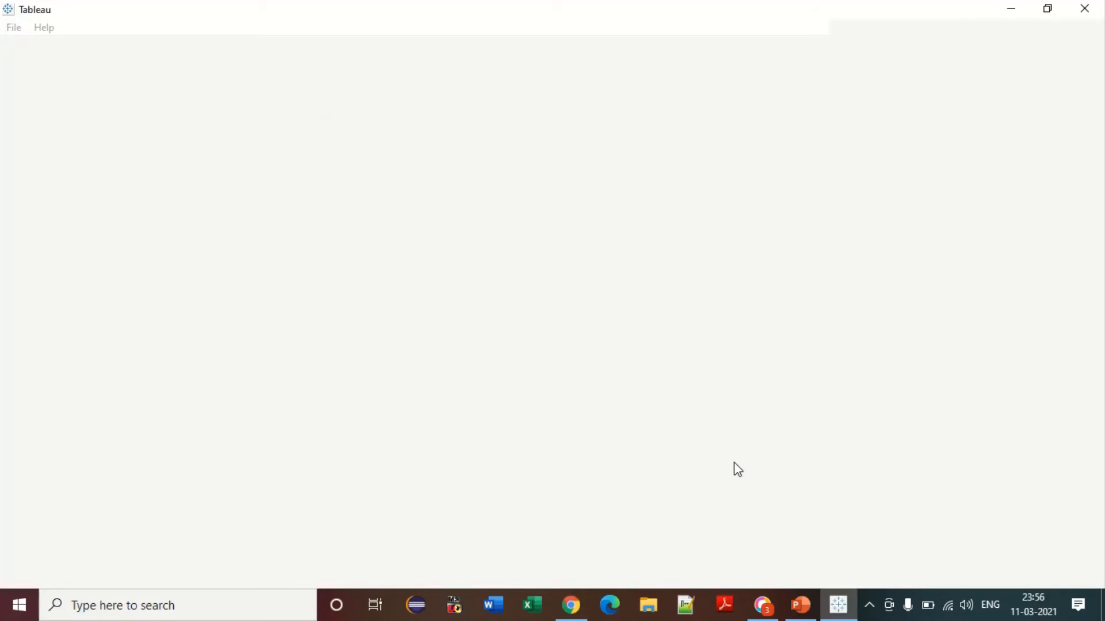